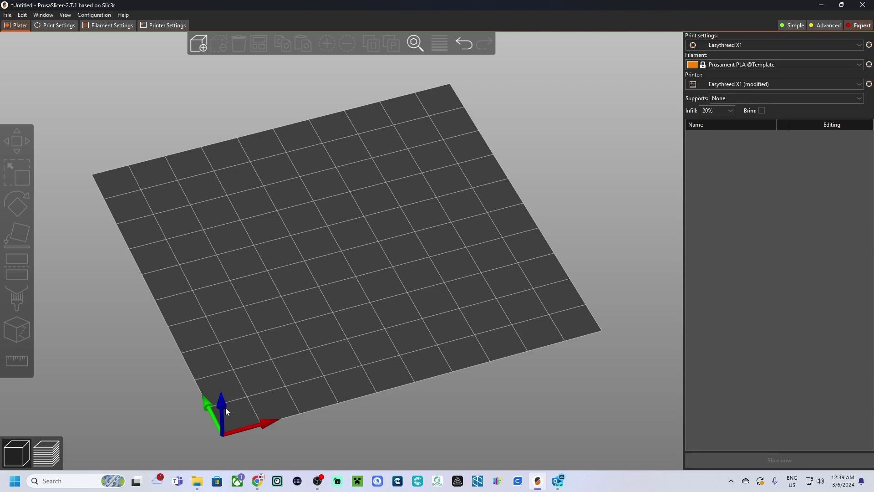
pyautogui.moveTo(225, 407); pyautogui.dragTo(241, 398)
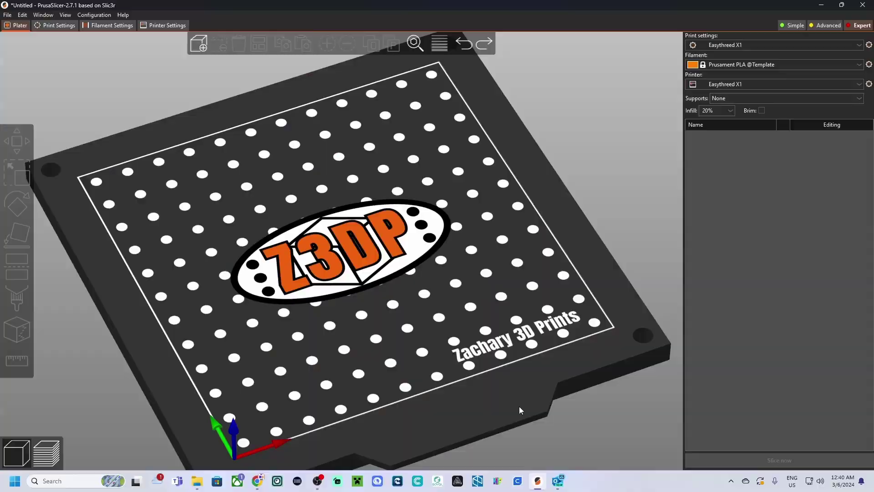
pyautogui.moveTo(519, 409)
pyautogui.mouseDown()
pyautogui.moveTo(529, 406)
pyautogui.moveTo(524, 397)
pyautogui.mouseUp()
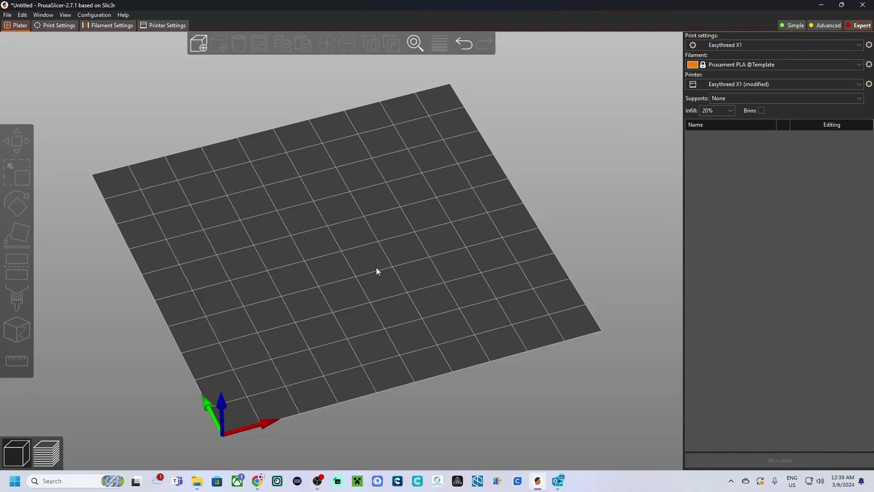
pyautogui.moveTo(232, 391)
pyautogui.mouseDown()
pyautogui.moveTo(228, 408)
pyautogui.moveTo(243, 403)
pyautogui.mouseUp()
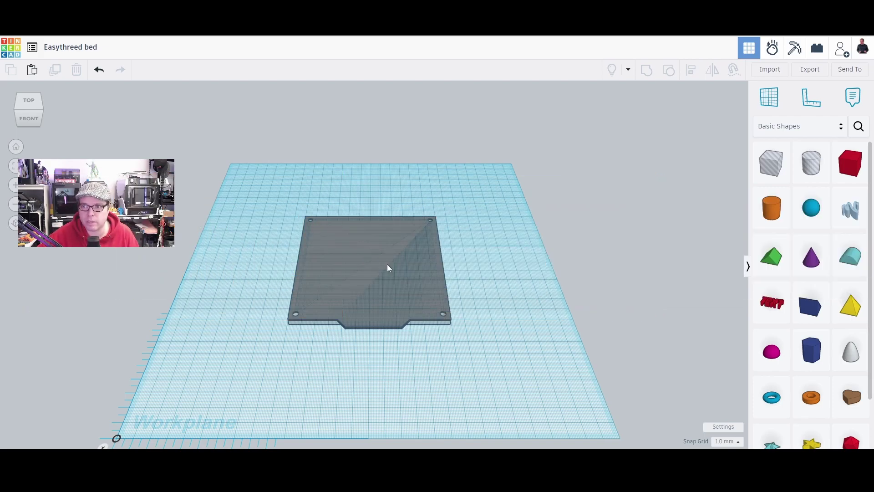
# Switch to Tinkercad and examine the Easythreed bed model's overall dimensions, its side profile and its position relative to the workplane
pyautogui.click(389, 268)
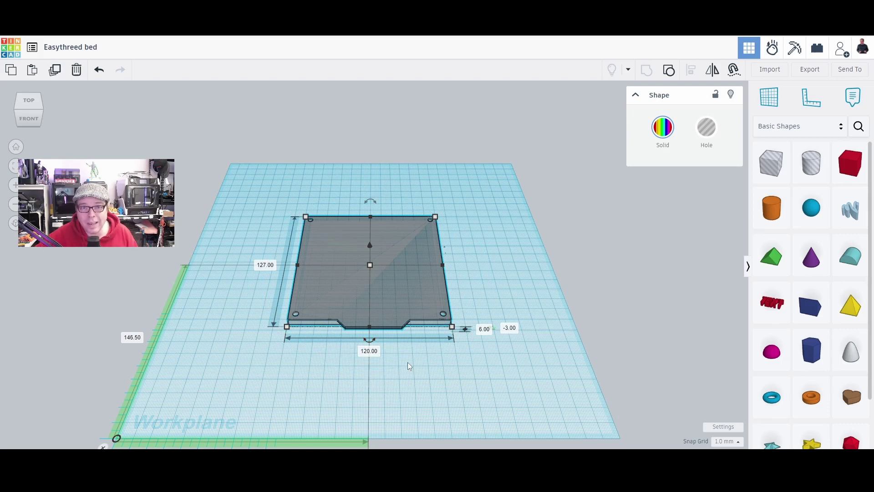
pyautogui.click(434, 369)
pyautogui.moveTo(434, 369); pyautogui.dragTo(431, 308, button='right')
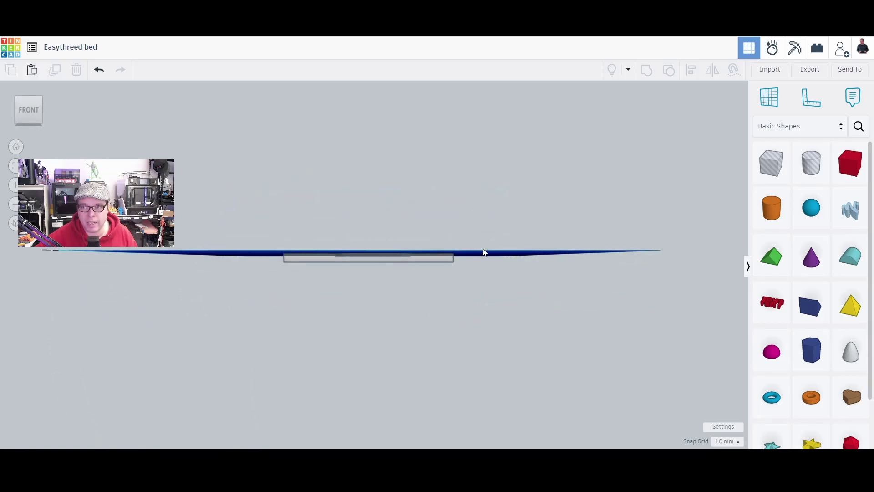
pyautogui.moveTo(480, 252); pyautogui.dragTo(485, 290, button='right')
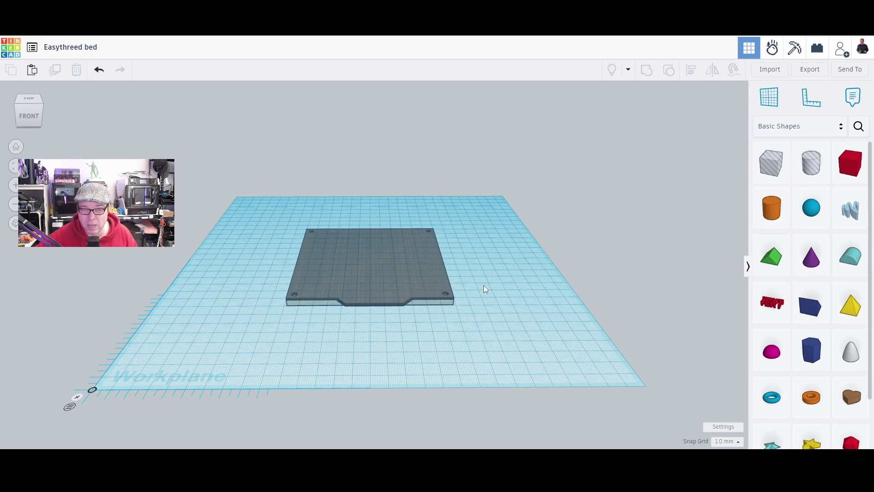
pyautogui.scroll(3, 369, 321)
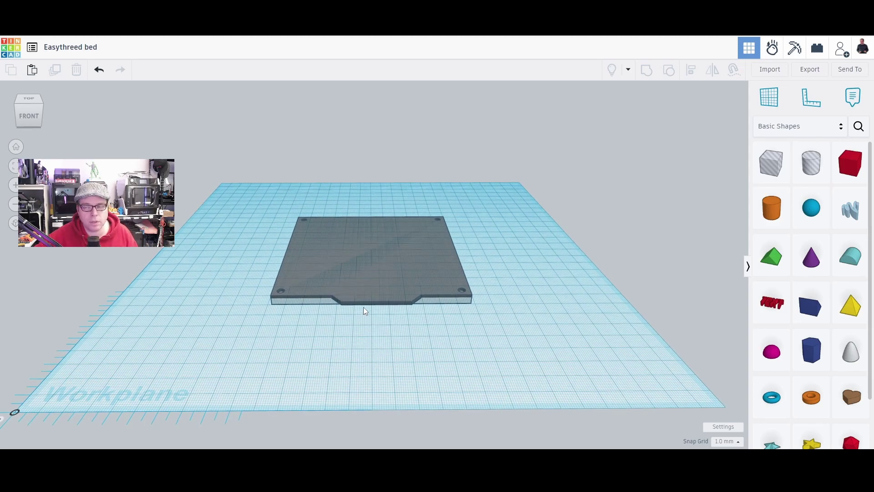
pyautogui.scroll(3, 366, 311)
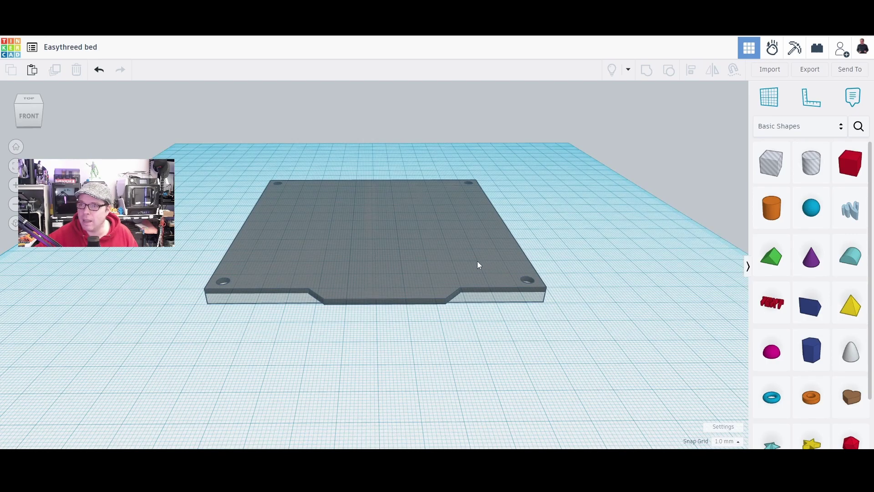
# Review the download formats offered for the selected bed shape, including .STL, without exporting it
pyautogui.click(435, 242)
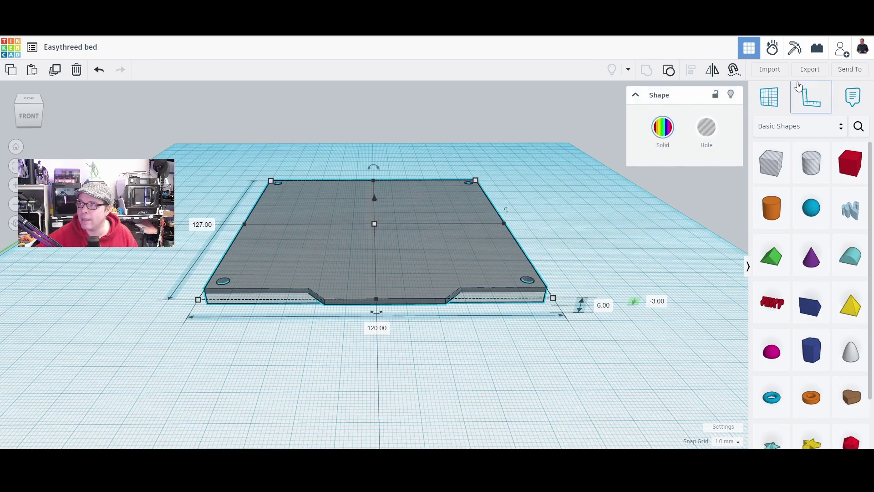
pyautogui.click(810, 69)
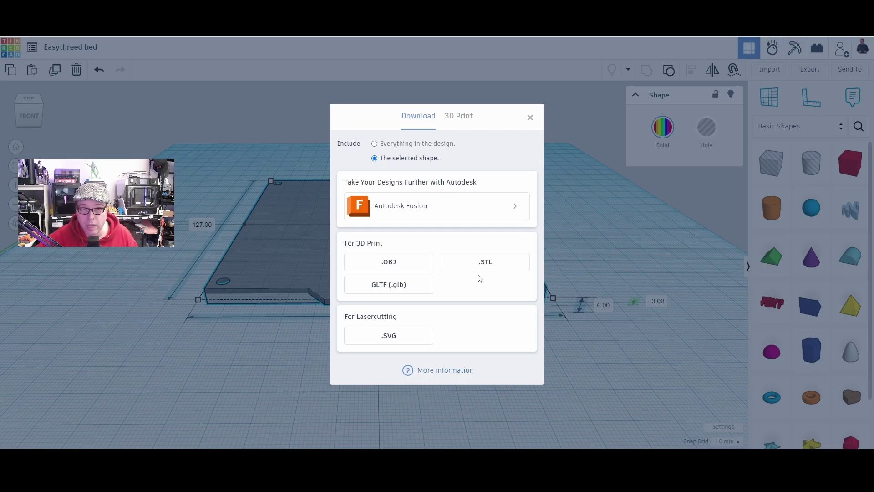
pyautogui.click(529, 118)
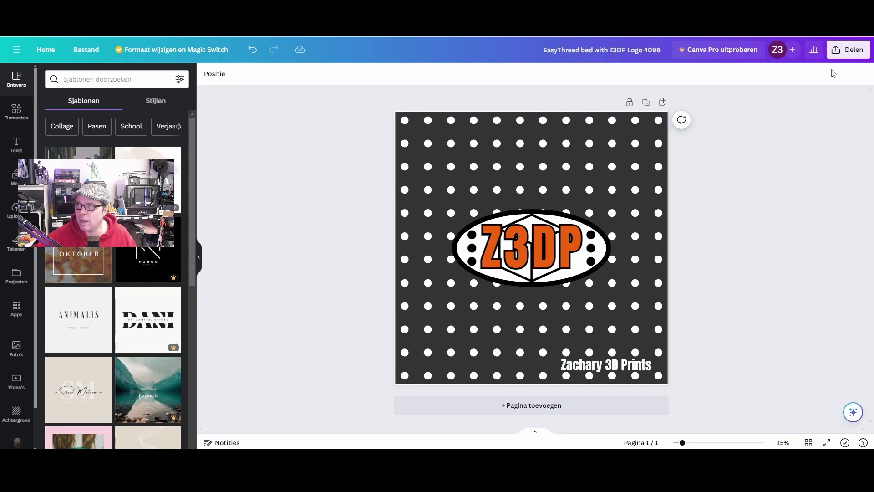
# Switch to Canva and open the download options for the EasyThreed bed with Z3DP Logo 4096 design
pyautogui.click(847, 50)
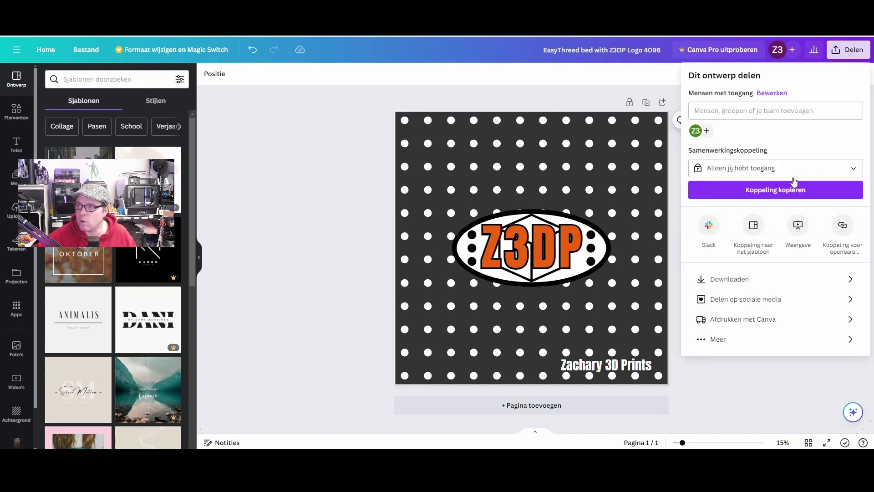
pyautogui.click(804, 283)
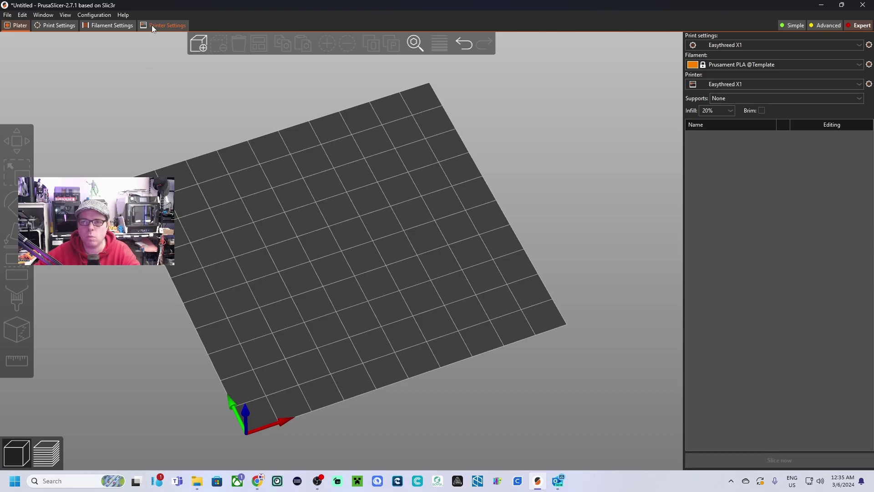
# Switch to PrusaSlicer, open the Easythreed X1 printer's bed shape settings and check the rectangular bed's size and origin
pyautogui.click(152, 26)
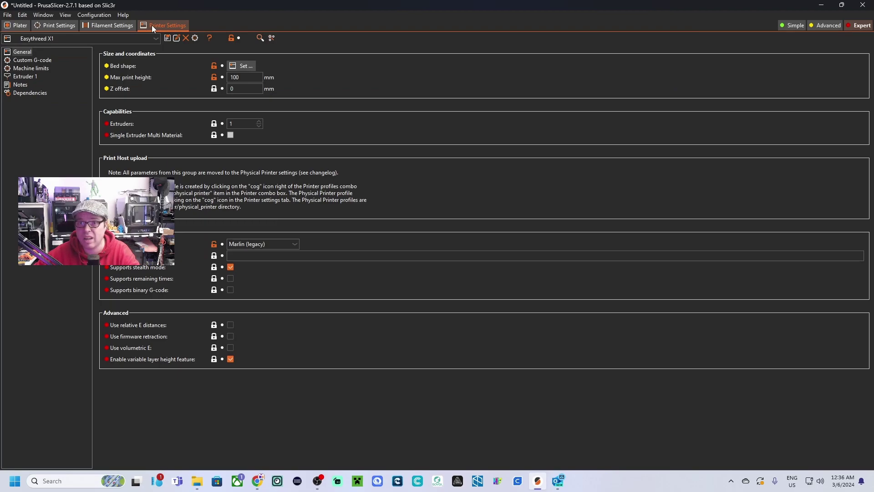
pyautogui.click(244, 68)
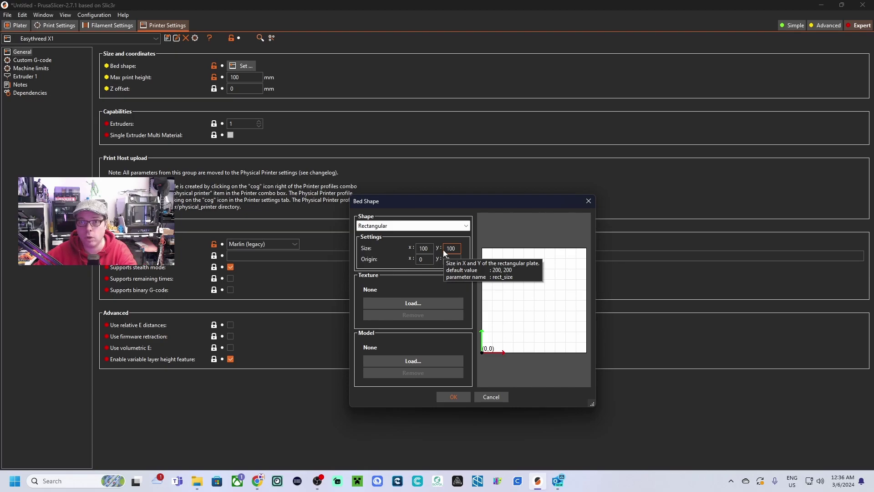
pyautogui.click(428, 248)
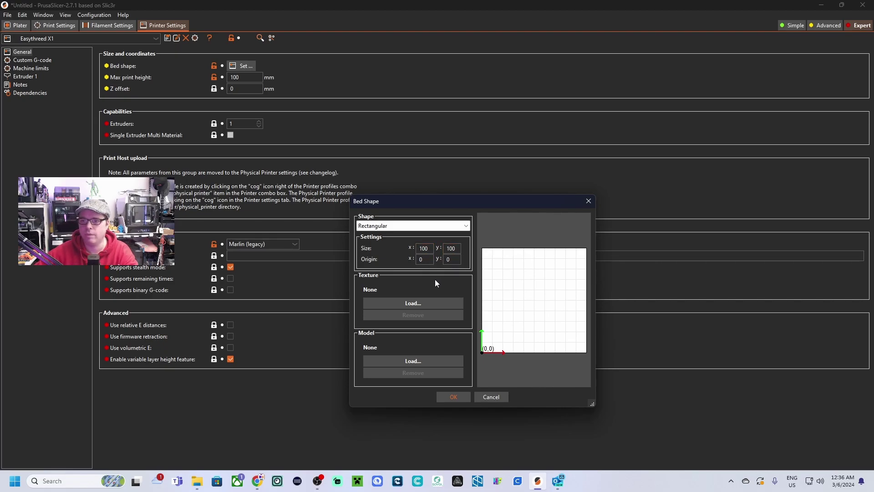
pyautogui.click(431, 261)
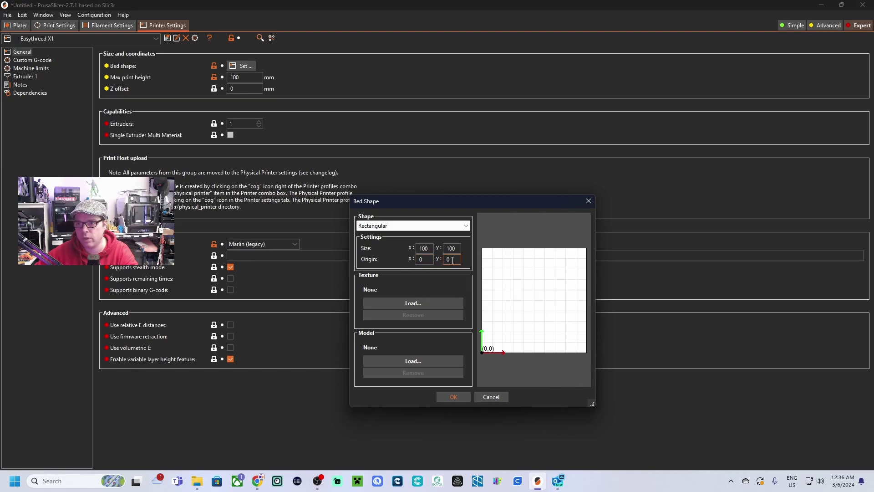
# Load the image EasyThreed bed with Z3DP Logo 4096.png as the bed texture
pyautogui.click(415, 304)
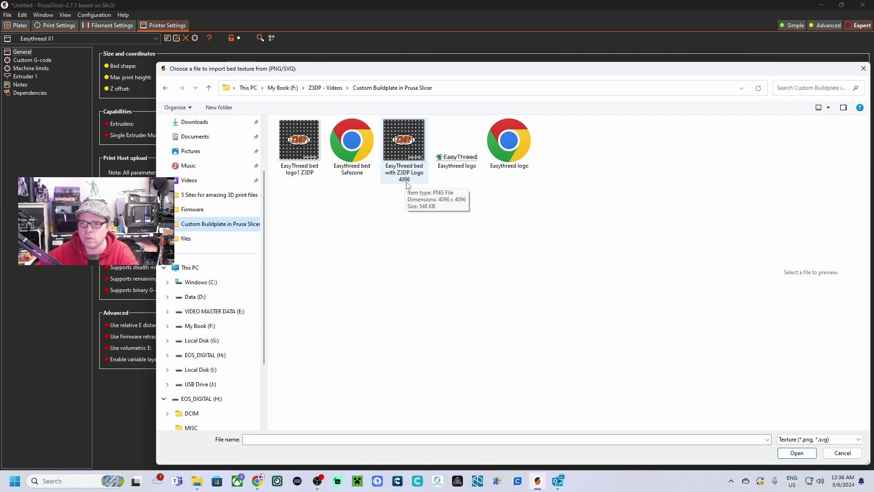
pyautogui.click(408, 151)
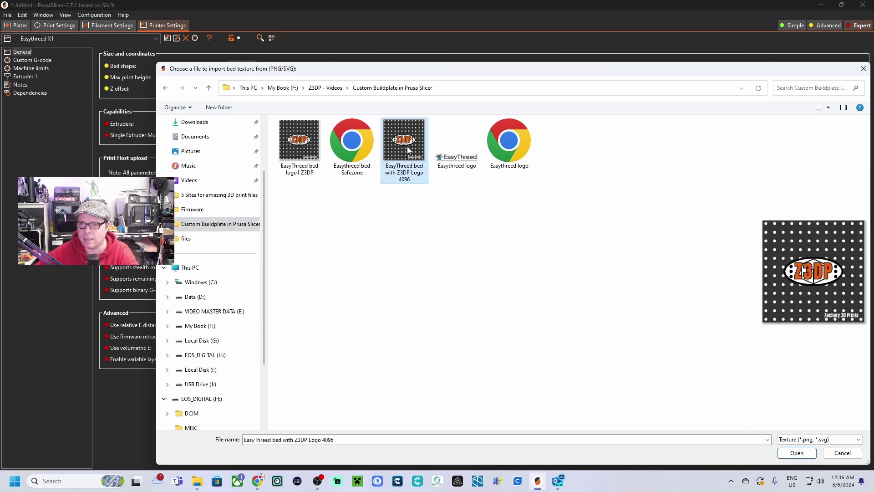
pyautogui.click(794, 453)
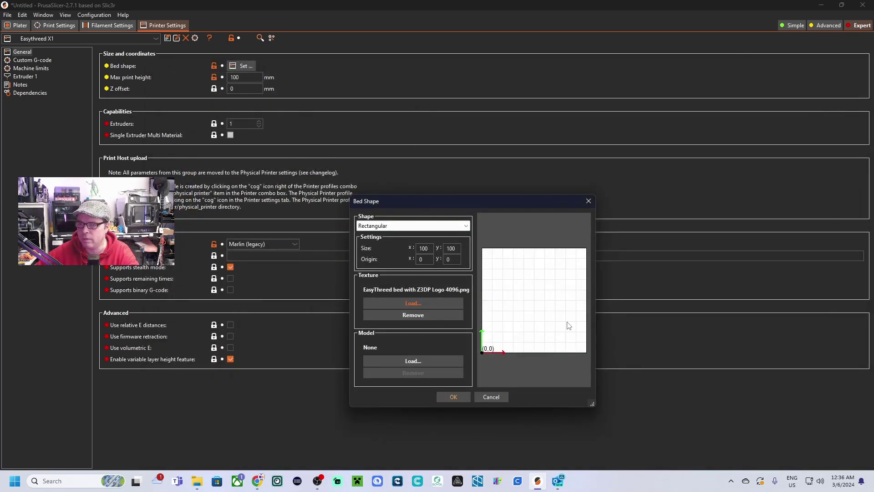
# Load Easythreed bed without logo.stl as the bed model, then apply the bed shape and view it on the plater
pyautogui.click(413, 360)
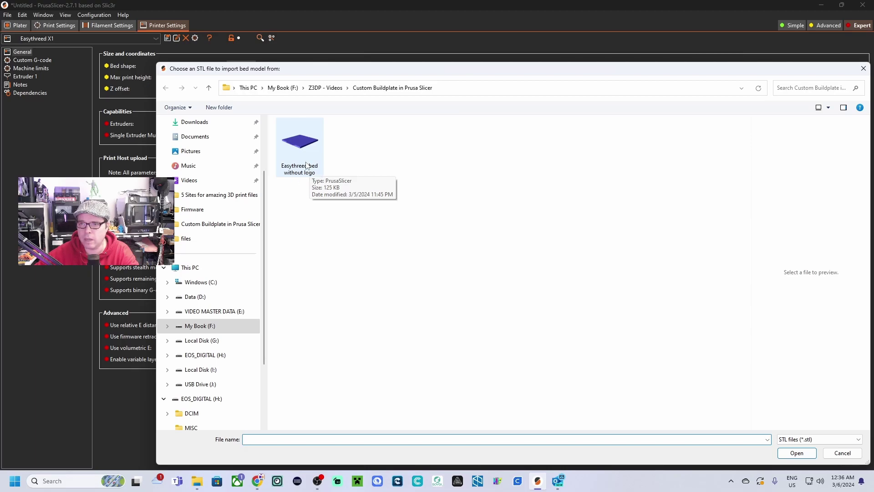
pyautogui.click(302, 145)
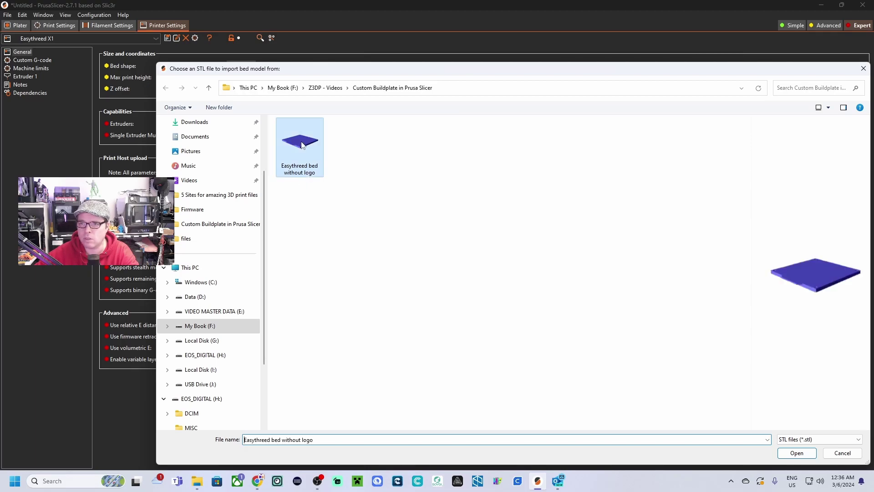
pyautogui.click(797, 453)
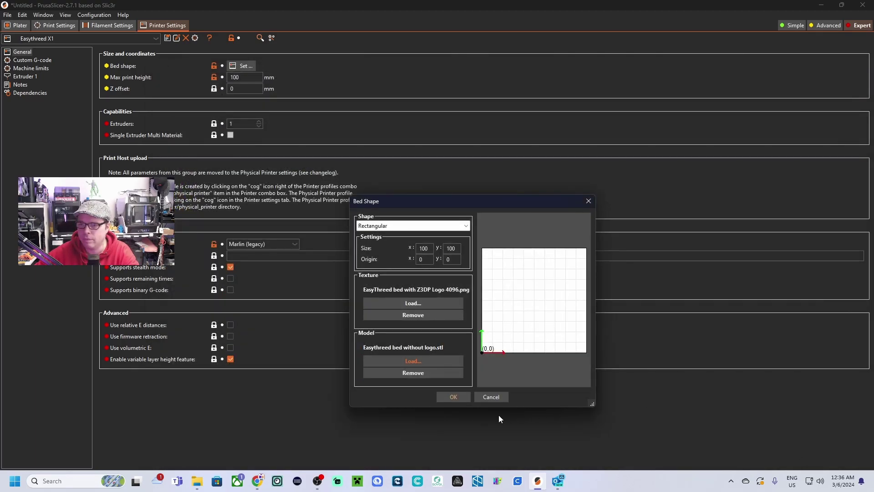
pyautogui.click(457, 398)
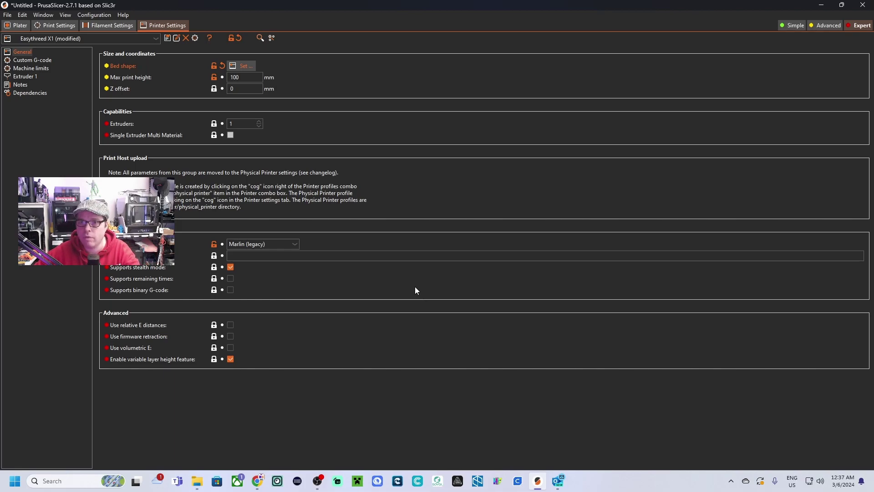
pyautogui.click(17, 26)
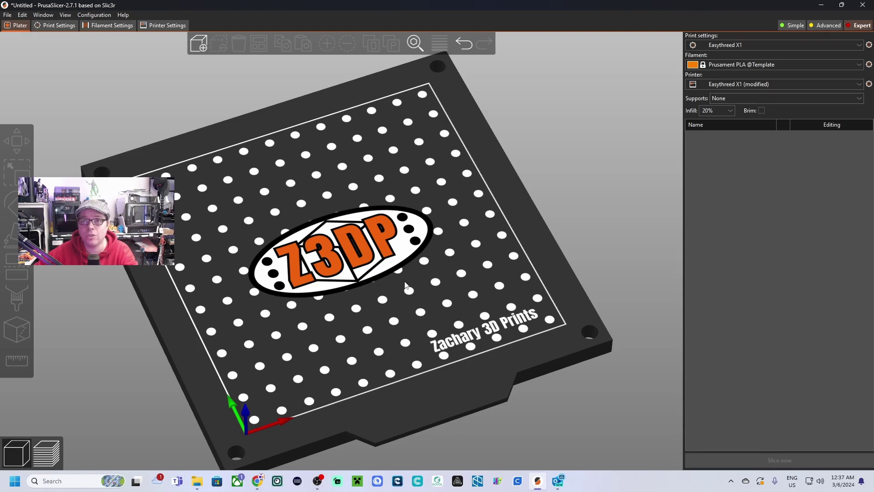
# Save the modified printer settings to the existing Easythreed X1 preset
pyautogui.click(166, 26)
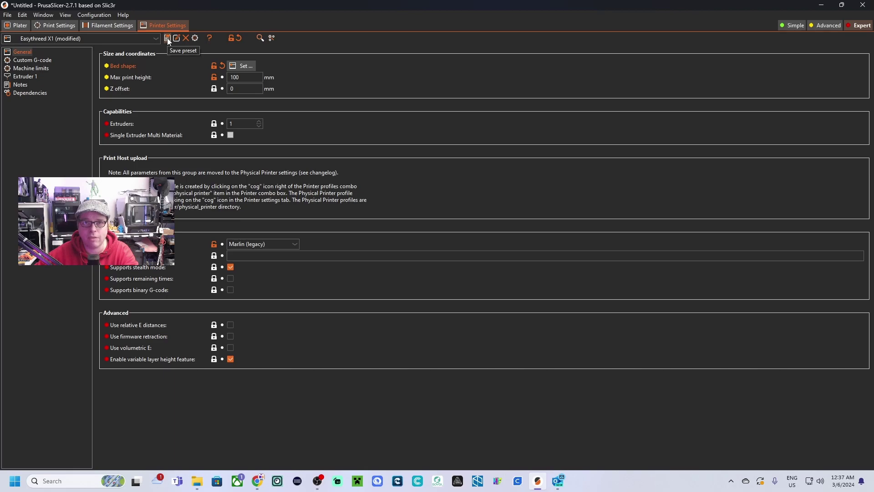
pyautogui.click(167, 39)
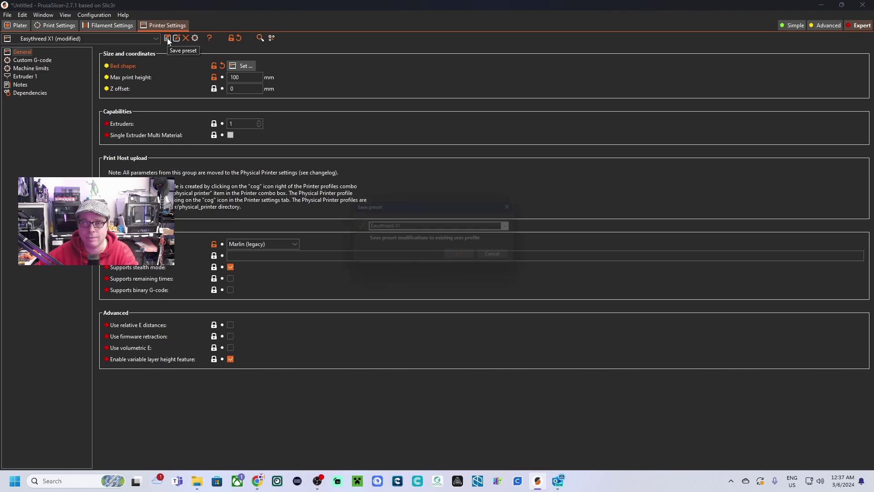
pyautogui.click(465, 258)
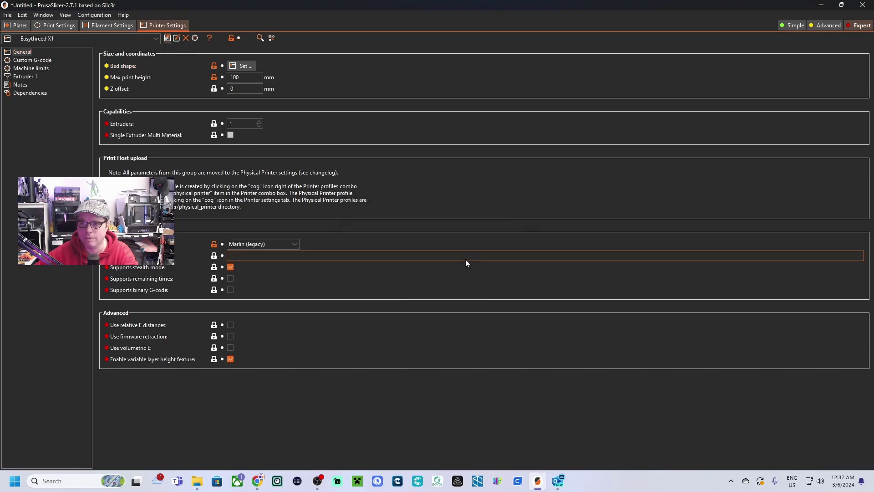
# Import the xyz-cube model onto the custom build plate and move it to about X 49.8, Y 47.5 mm
pyautogui.click(22, 27)
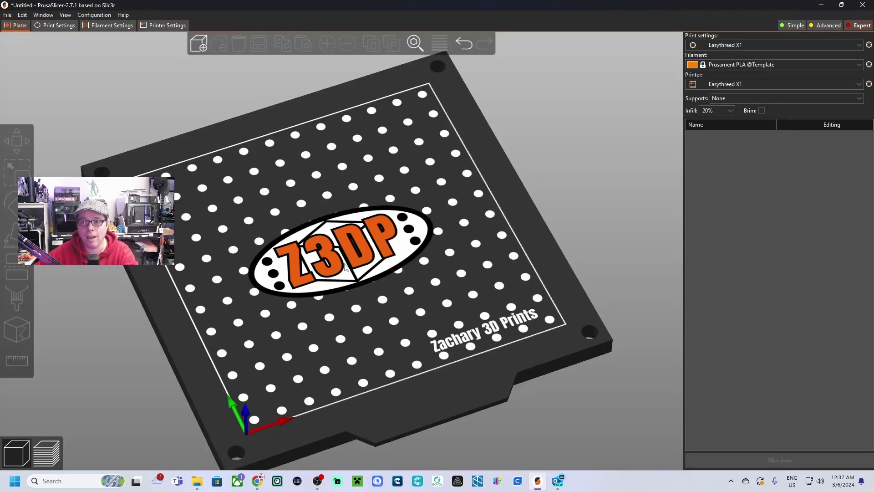
pyautogui.click(199, 44)
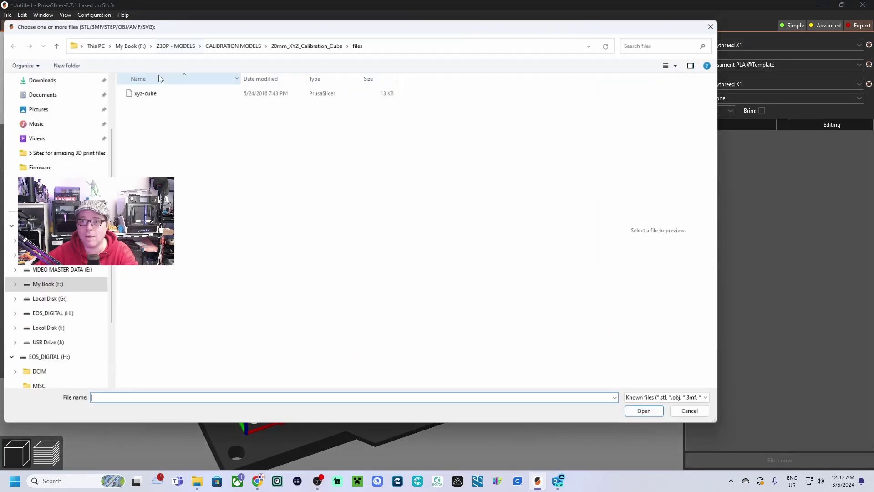
pyautogui.click(145, 94)
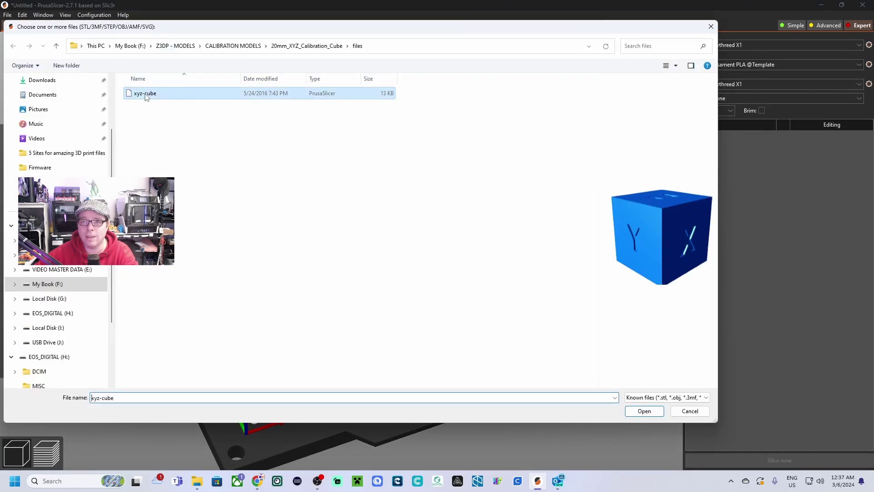
pyautogui.click(643, 411)
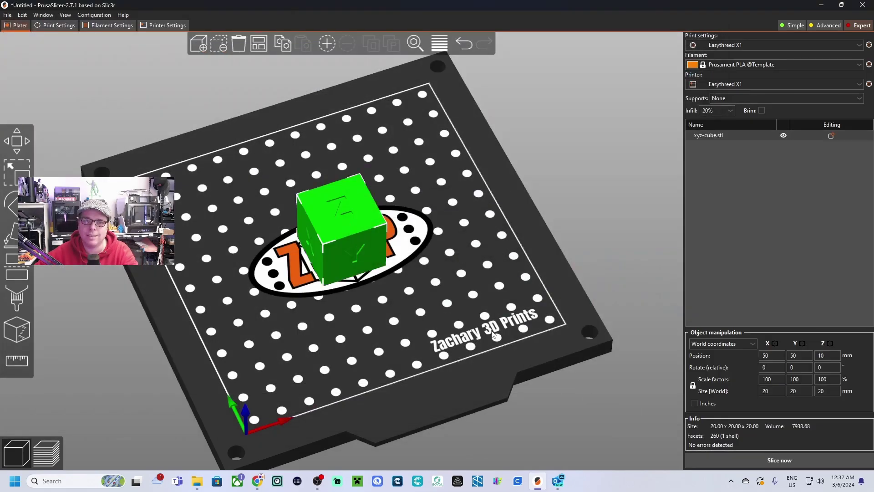
pyautogui.moveTo(493, 335); pyautogui.dragTo(480, 387)
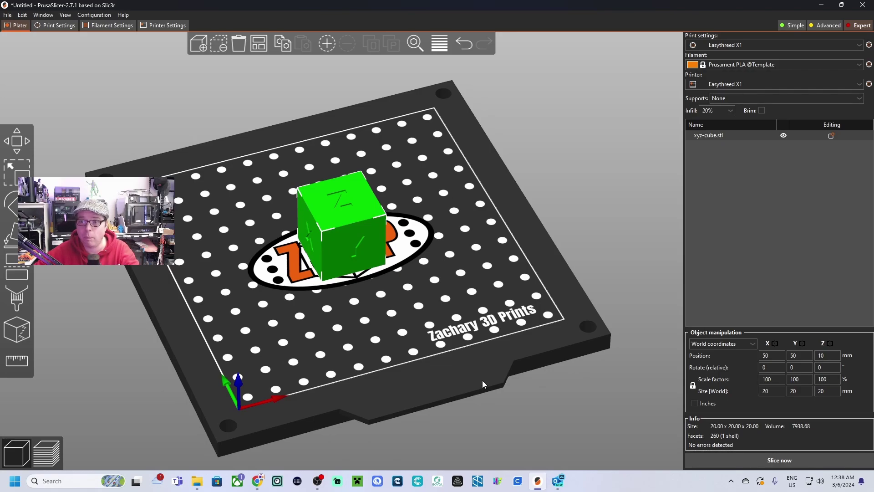
pyautogui.moveTo(357, 240)
pyautogui.mouseDown()
pyautogui.moveTo(403, 179)
pyautogui.moveTo(266, 195)
pyautogui.moveTo(266, 212)
pyautogui.moveTo(350, 254)
pyautogui.mouseUp()
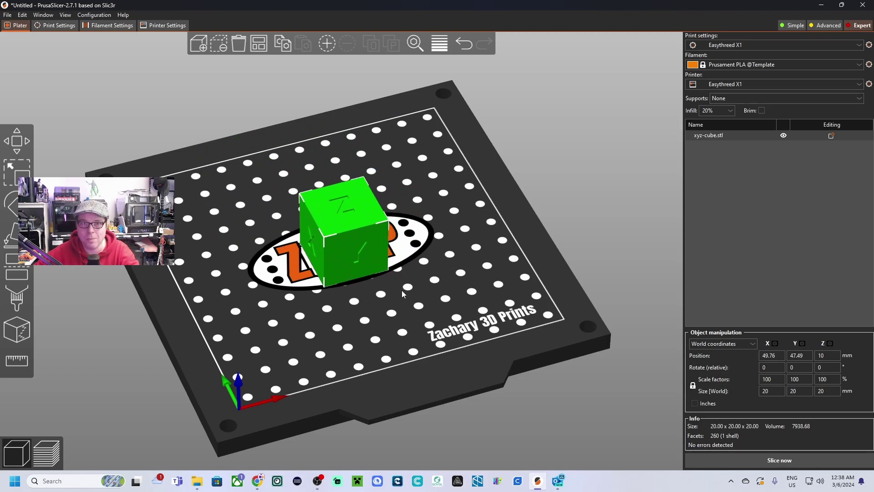